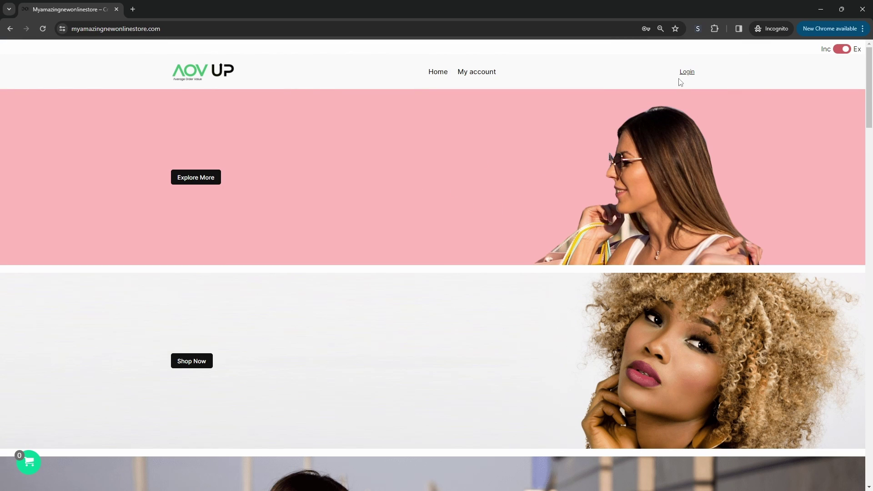
Open the header Login popup on the storefront and switch between its Sign Up and Login tabs
{"action": "left_click", "coordinate": [689, 73]}
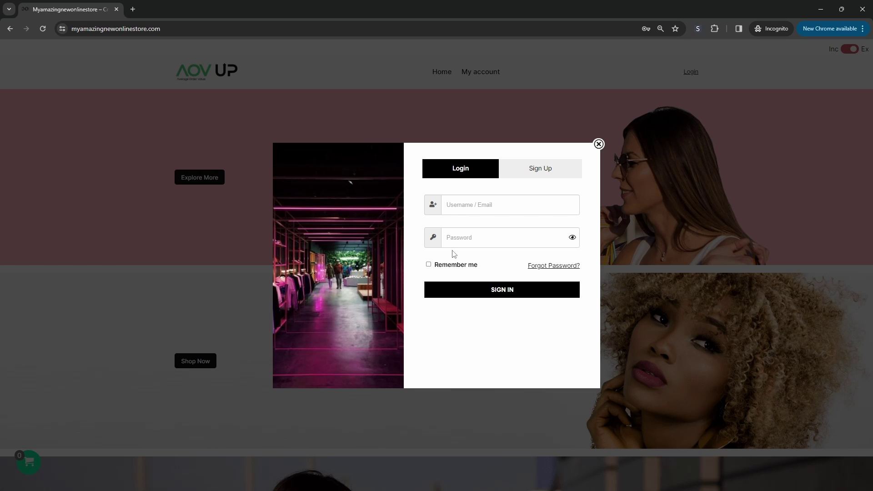
{"action": "left_click", "coordinate": [476, 213]}
{"action": "left_click", "coordinate": [537, 176]}
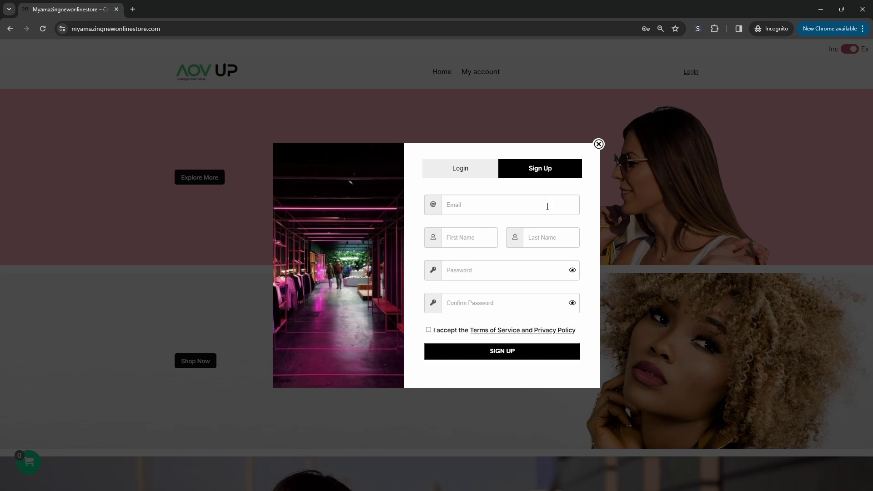
{"action": "left_click", "coordinate": [489, 178]}
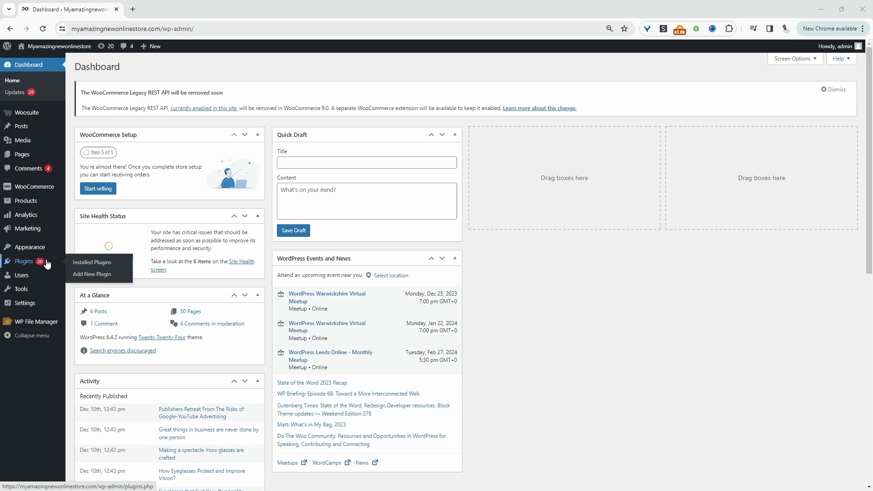
Search the plugin directory for 'login popup' and install the Login/Signup Popup plugin
{"action": "left_click", "coordinate": [84, 274]}
{"action": "left_click", "coordinate": [762, 97]}
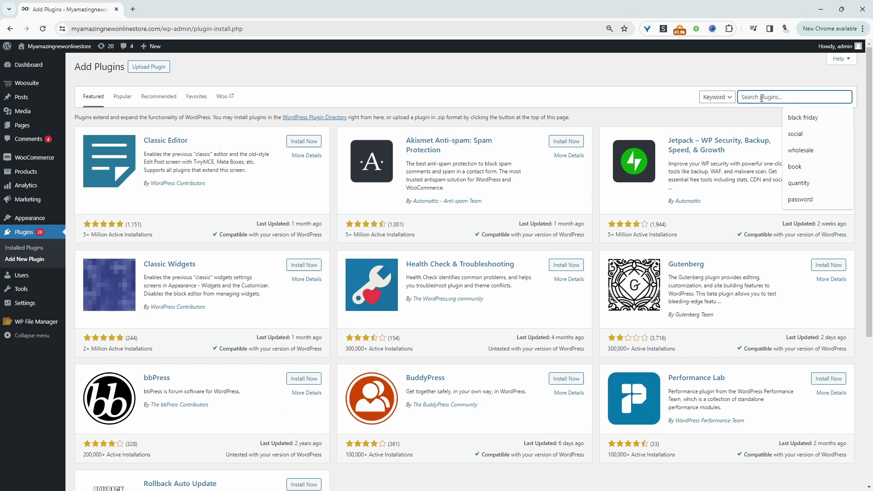
{"action": "type", "text": "login popup"}
{"action": "scroll", "coordinate": [148, 359], "scroll_direction": "down", "scroll_amount": 1}
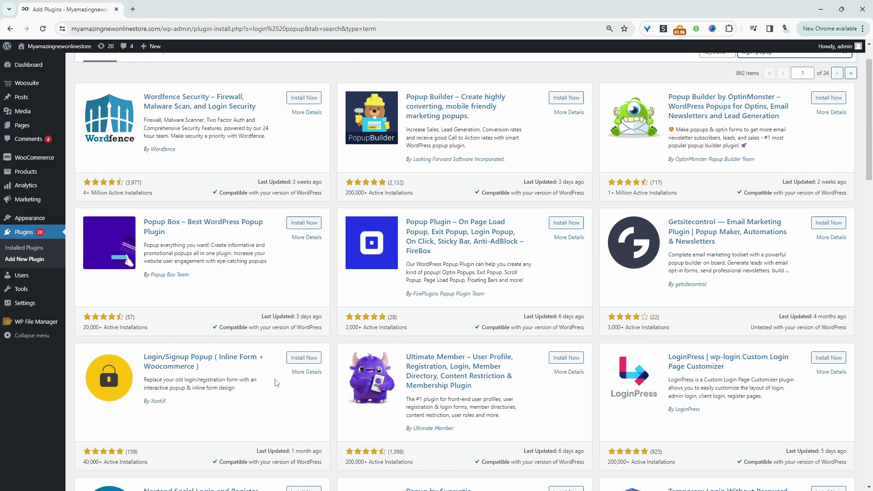
{"action": "left_click", "coordinate": [304, 358]}
Open the Login/Signup Popup settings and keep Customer as the new-user role
{"action": "mouse_move", "coordinate": [41, 344]}
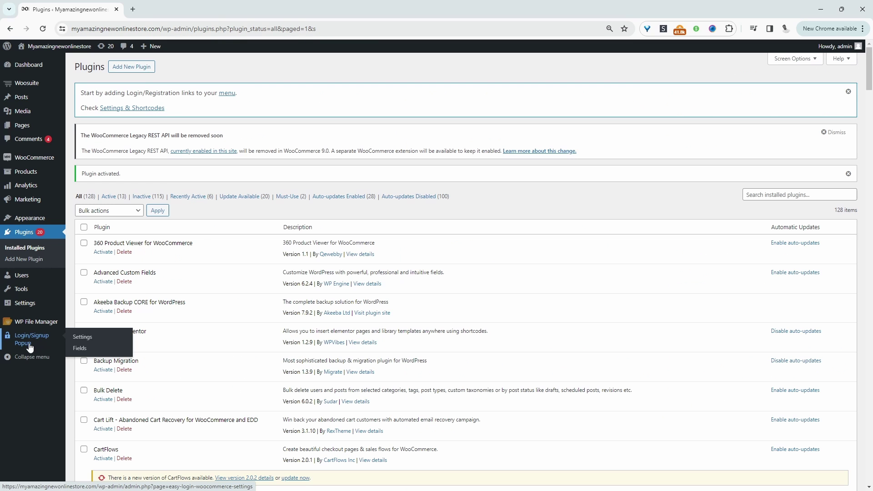
{"action": "left_click", "coordinate": [89, 338]}
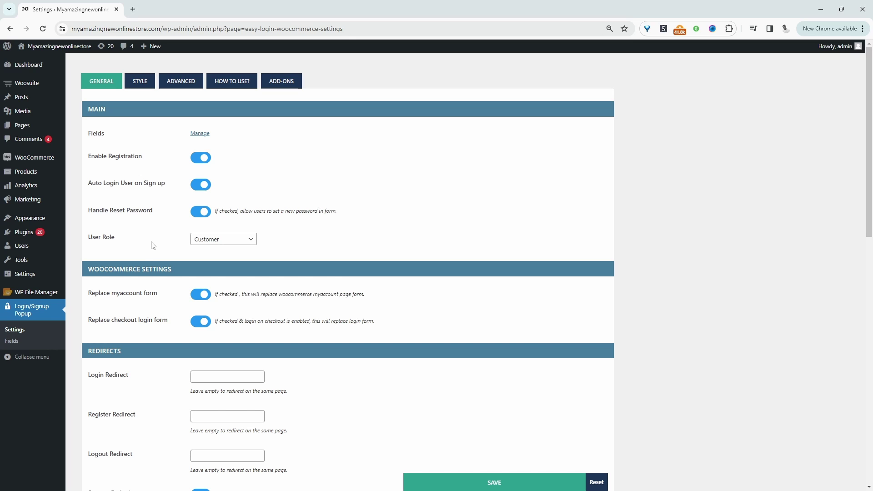
{"action": "left_click", "coordinate": [202, 241]}
{"action": "left_click", "coordinate": [212, 348]}
Scroll through the remaining General options, including the Login Redirect field, leaving defaults
{"action": "scroll", "coordinate": [349, 278], "scroll_direction": "down", "scroll_amount": 1}
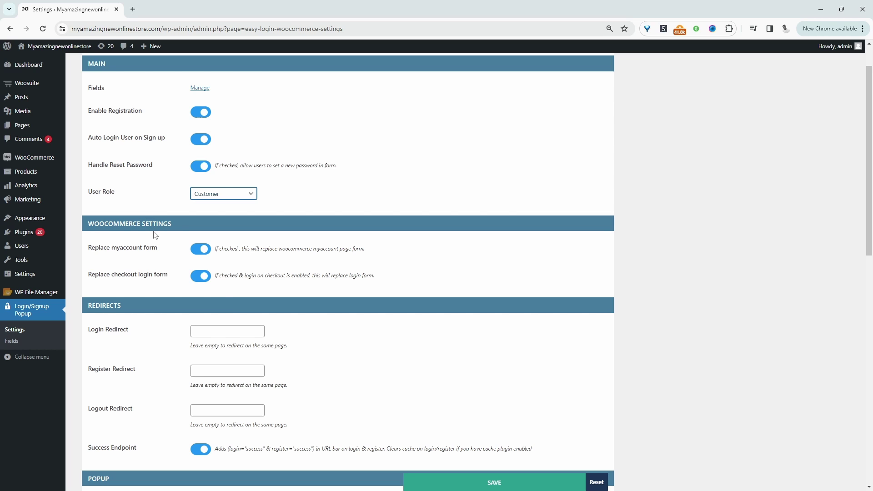
{"action": "scroll", "coordinate": [217, 261], "scroll_direction": "down", "scroll_amount": 1}
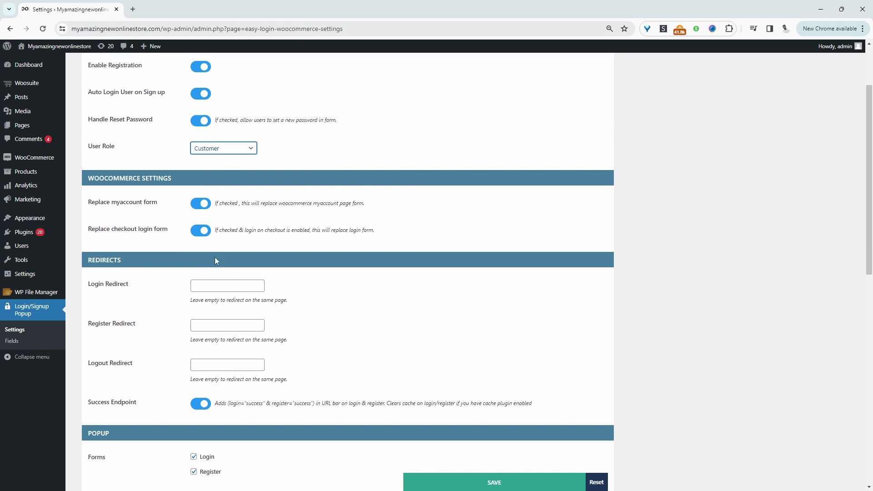
{"action": "left_click", "coordinate": [225, 291]}
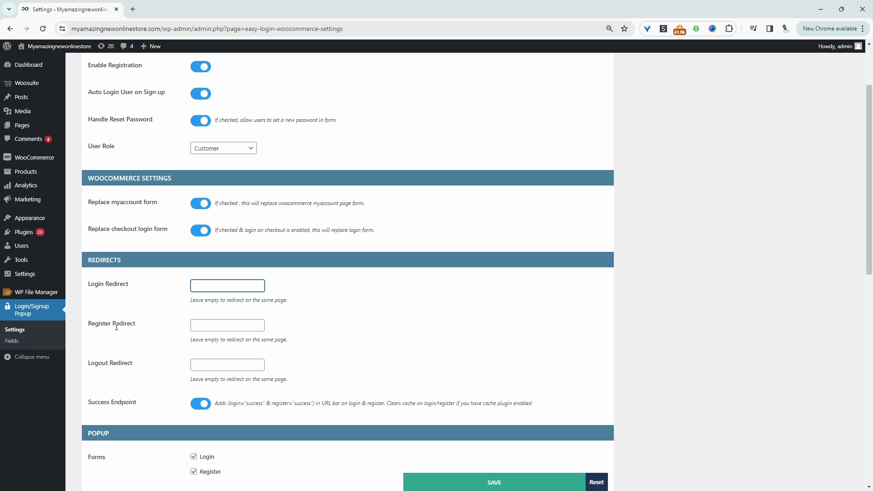
{"action": "scroll", "coordinate": [172, 351], "scroll_direction": "down", "scroll_amount": 2}
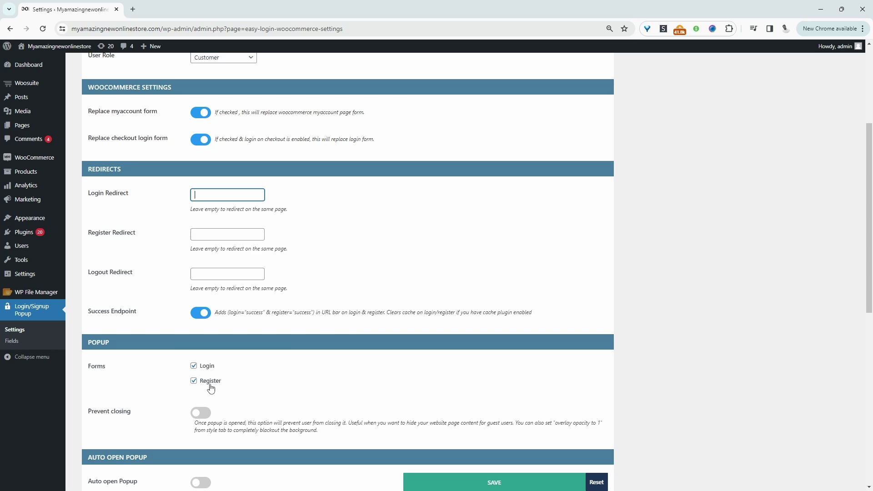
{"action": "scroll", "coordinate": [209, 385], "scroll_direction": "down", "scroll_amount": 5}
{"action": "scroll", "coordinate": [210, 384], "scroll_direction": "down", "scroll_amount": 4}
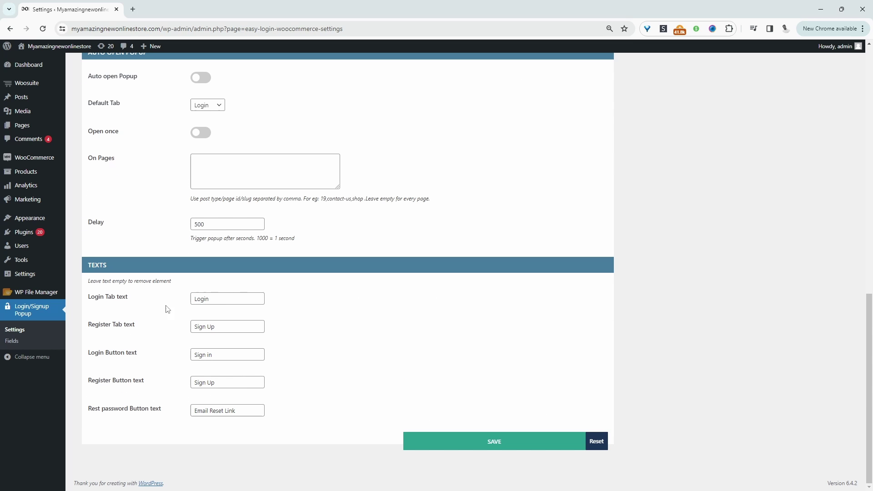
{"action": "scroll", "coordinate": [450, 453], "scroll_direction": "up", "scroll_amount": 2}
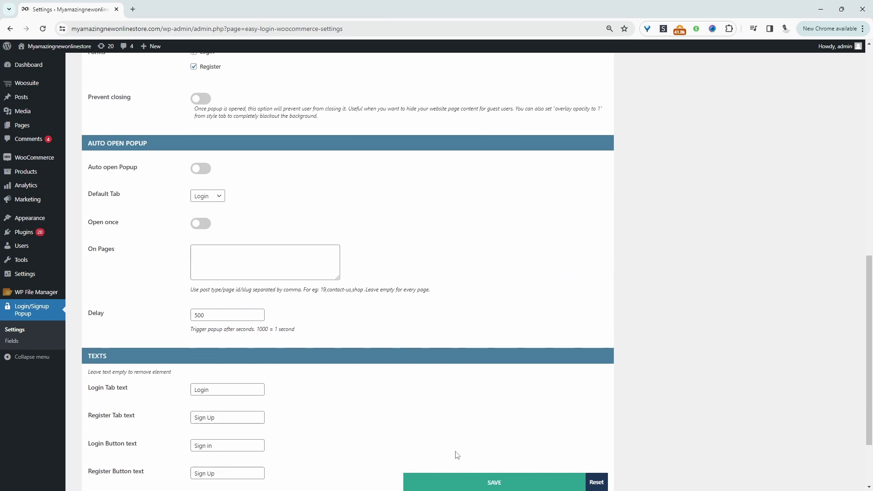
{"action": "scroll", "coordinate": [482, 445], "scroll_direction": "down", "scroll_amount": 2}
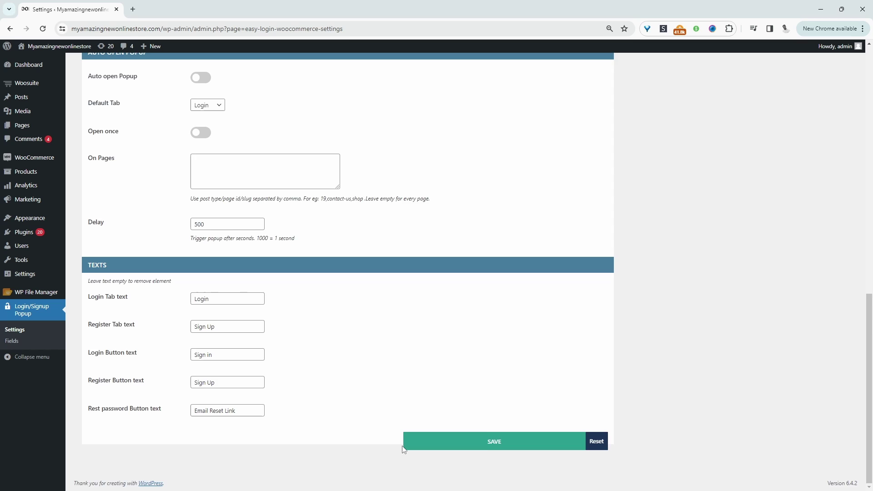
{"action": "scroll", "coordinate": [404, 448], "scroll_direction": "up", "scroll_amount": 13}
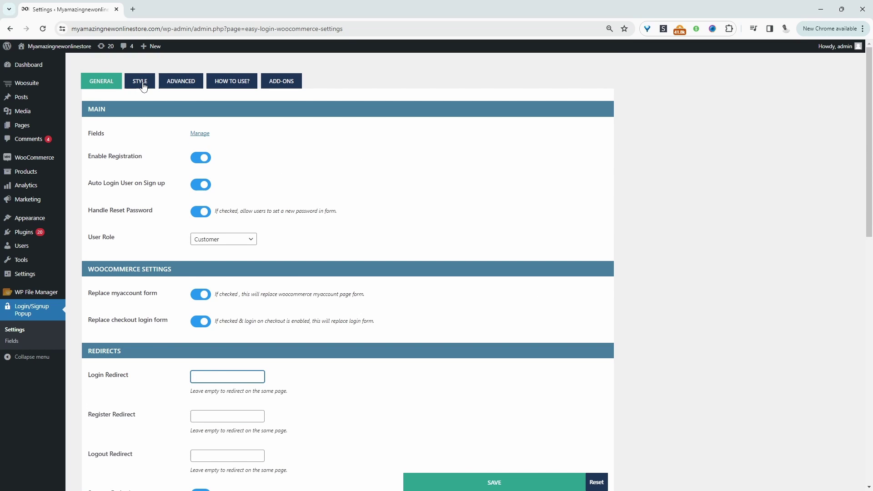
Look over the popup's Style settings
{"action": "left_click", "coordinate": [142, 82]}
{"action": "scroll", "coordinate": [265, 298], "scroll_direction": "down", "scroll_amount": 10}
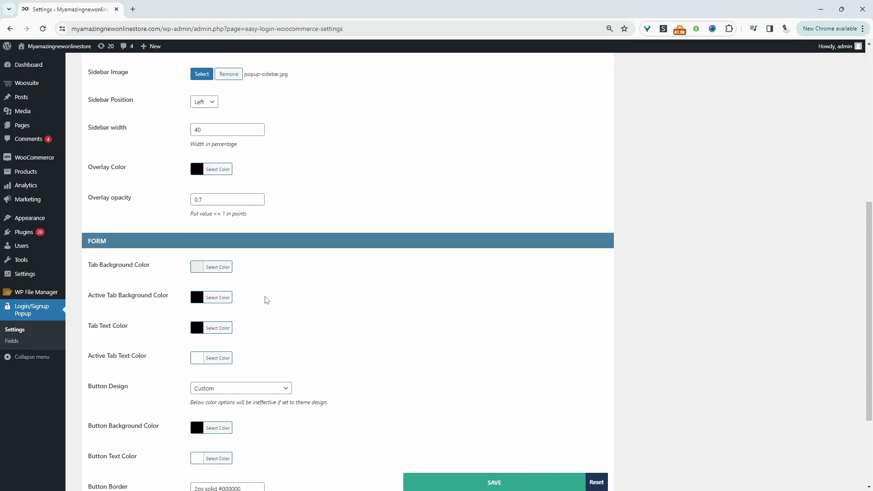
{"action": "scroll", "coordinate": [265, 298], "scroll_direction": "up", "scroll_amount": 10}
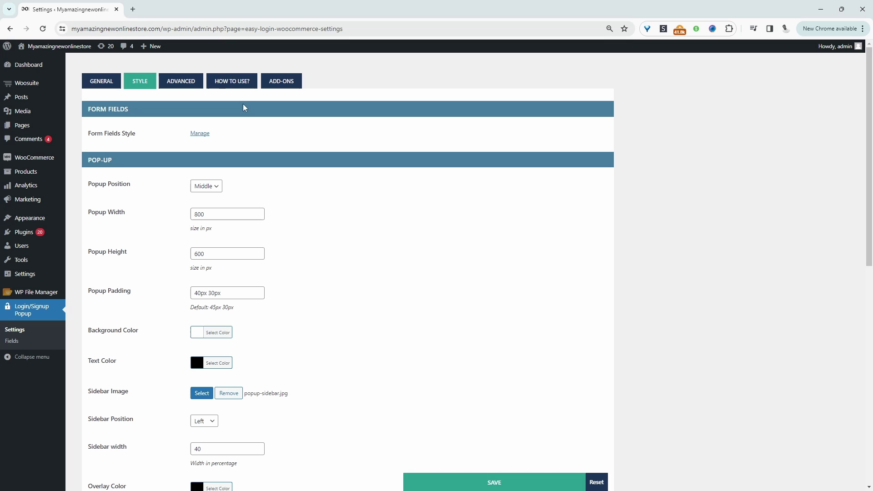
Copy the [xoo_el_action] shortcode from the How to Use? instructions
{"action": "left_click", "coordinate": [231, 82]}
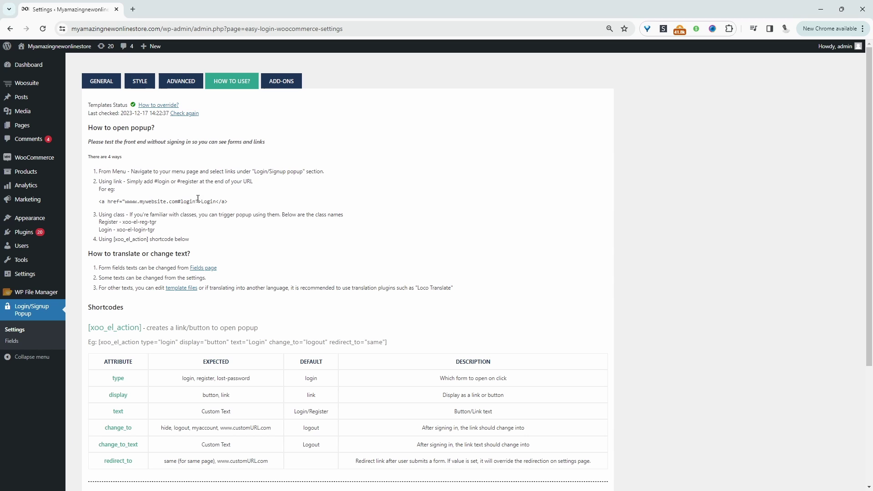
{"action": "left_click_drag", "start_coordinate": [141, 326], "coordinate": [89, 328]}
{"action": "key", "text": "ctrl+c"}
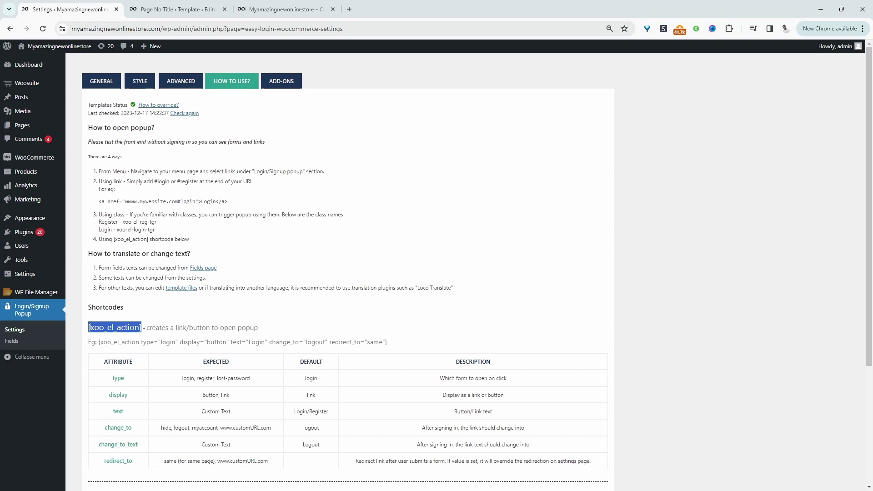
{"action": "right_click", "coordinate": [122, 328]}
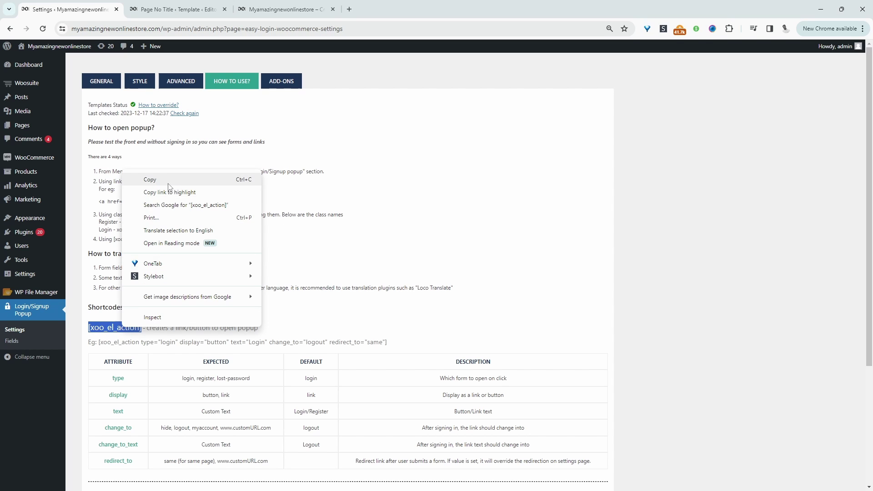
{"action": "left_click", "coordinate": [152, 180]}
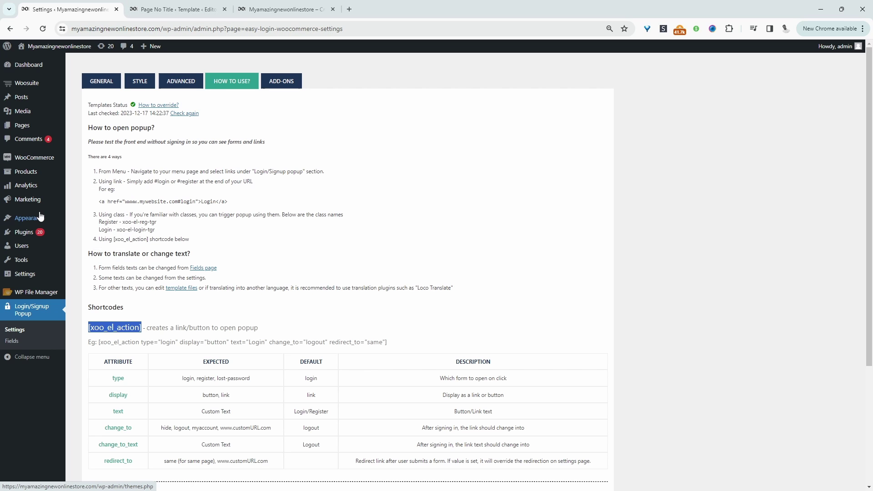
In the Site Editor, add a Shortcode block to the header containing [xoo_el_action]
{"action": "mouse_move", "coordinate": [30, 218]}
{"action": "middle_click", "coordinate": [130, 234]}
{"action": "left_click", "coordinate": [170, 11]}
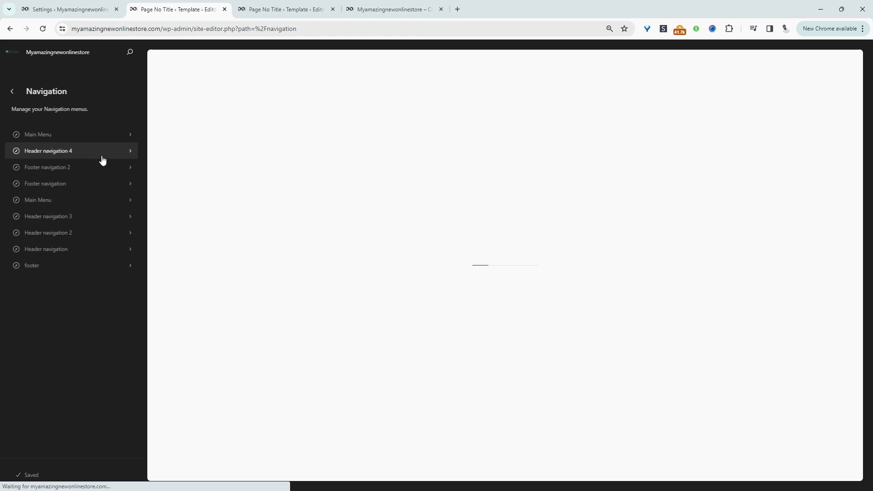
{"action": "left_click", "coordinate": [11, 91]}
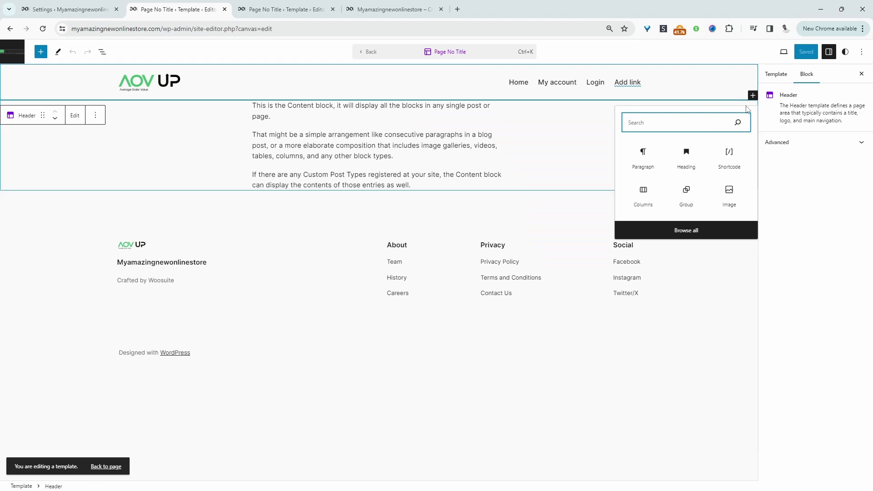
{"action": "left_click", "coordinate": [728, 158]}
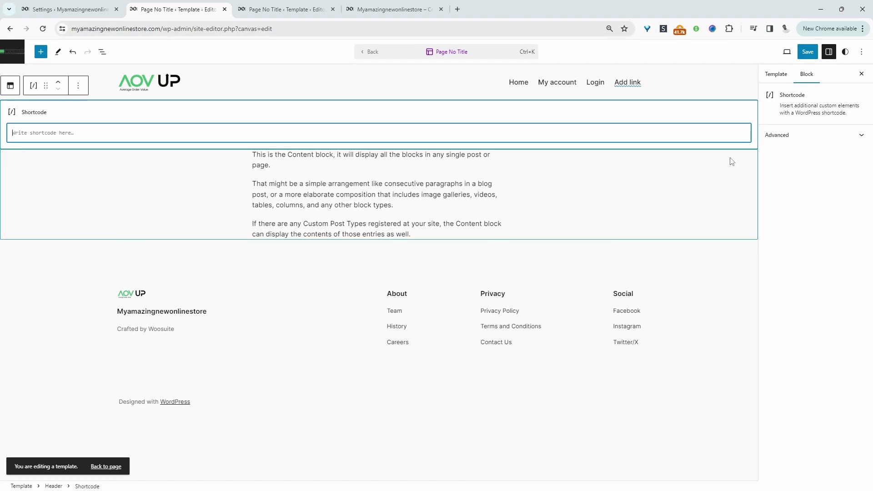
{"action": "key", "text": "ctrl+v"}
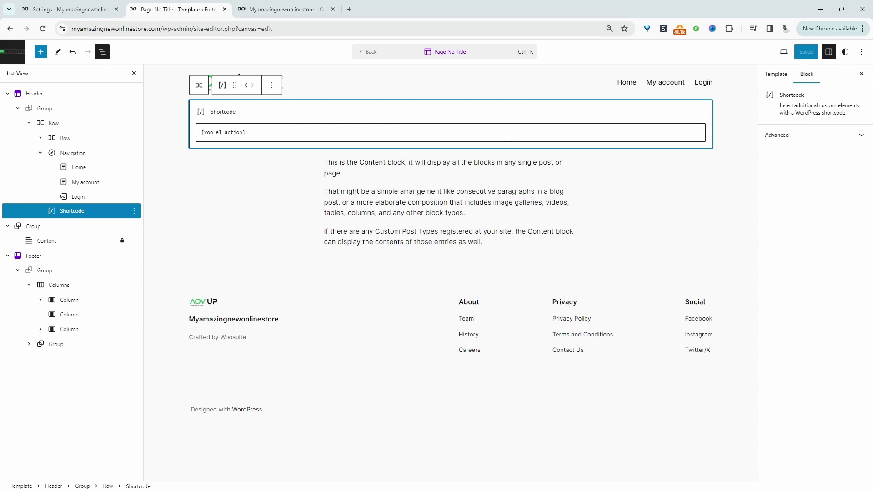
Delete the Login link from the header navigation and save the site changes
{"action": "left_click", "coordinate": [679, 82]}
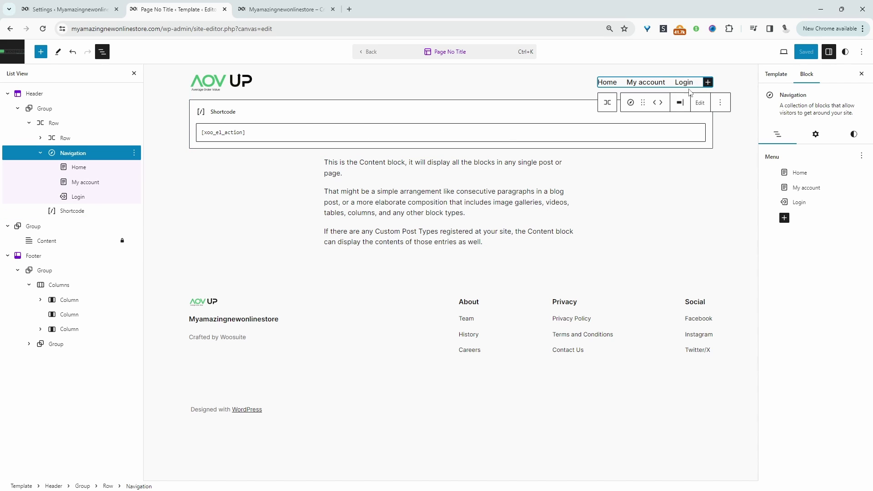
{"action": "left_click", "coordinate": [681, 83]}
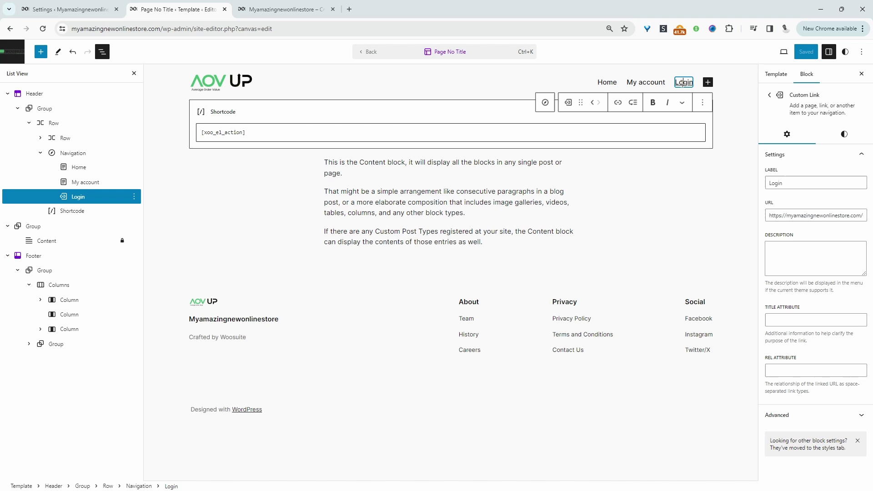
{"action": "left_click", "coordinate": [703, 104]}
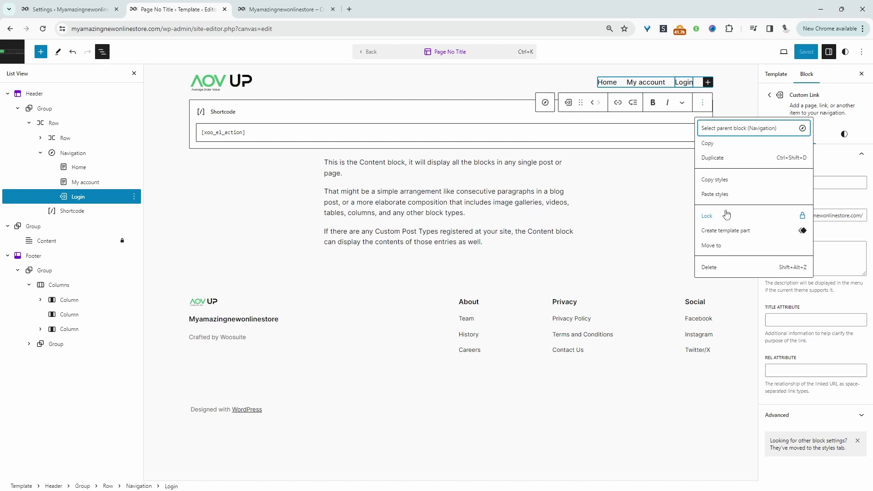
{"action": "left_click", "coordinate": [708, 265]}
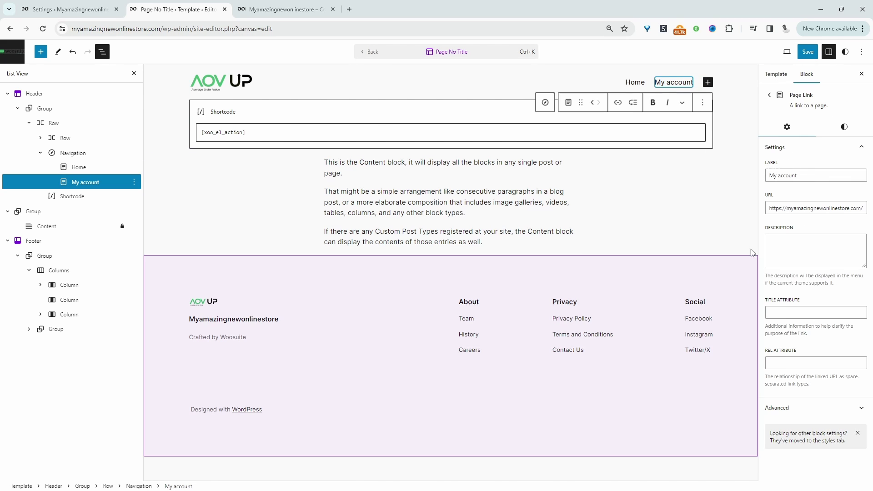
{"action": "left_click", "coordinate": [282, 135]}
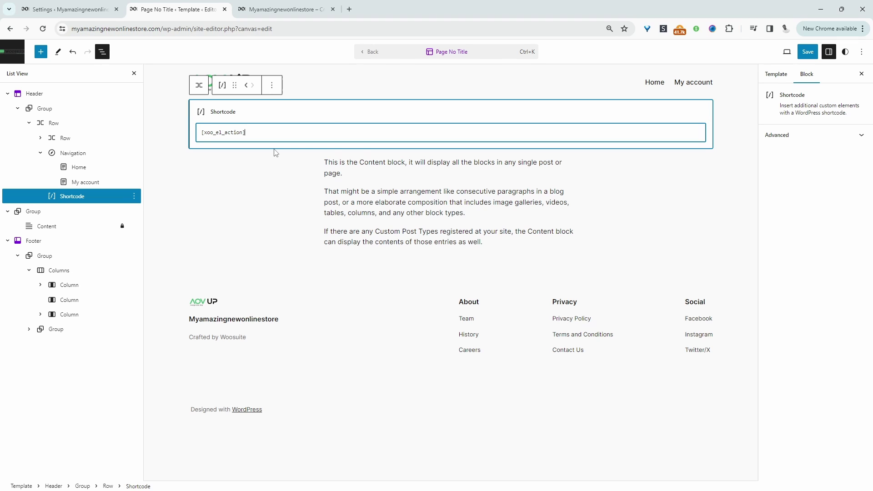
{"action": "left_click", "coordinate": [808, 51]}
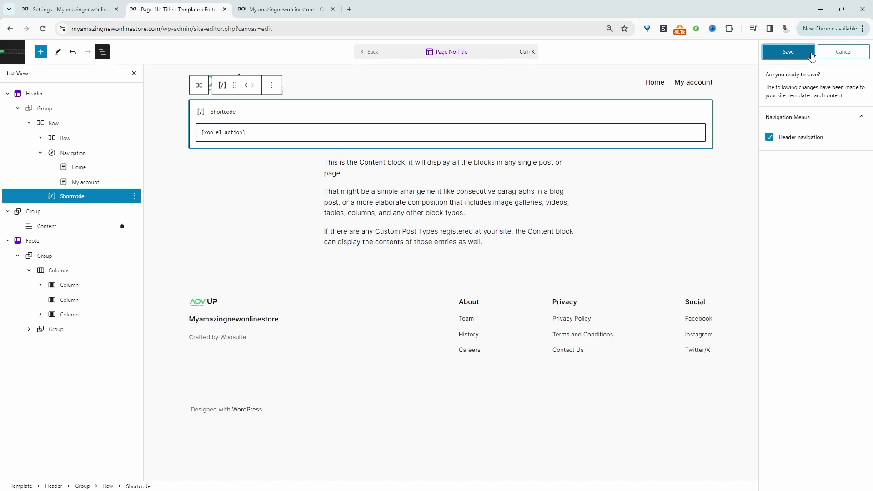
{"action": "left_click", "coordinate": [796, 55]}
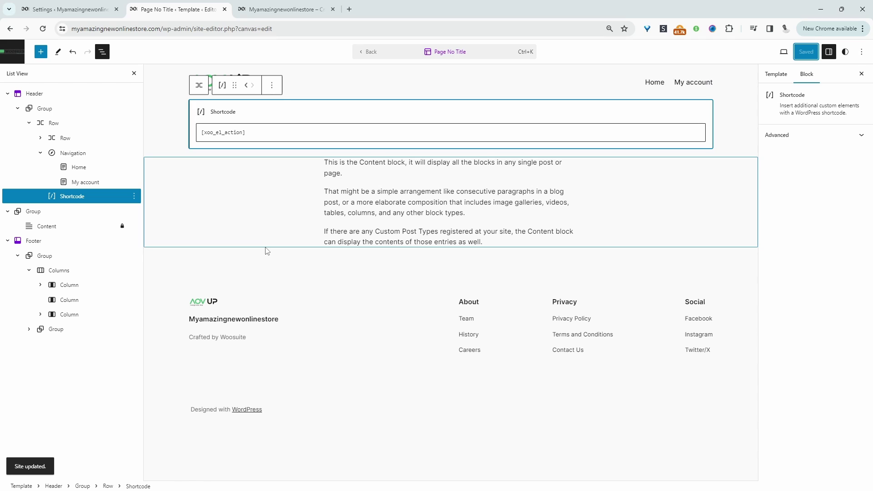
Load the store homepage in an Incognito window using its copied address
{"action": "key", "text": "ctrl+Tab"}
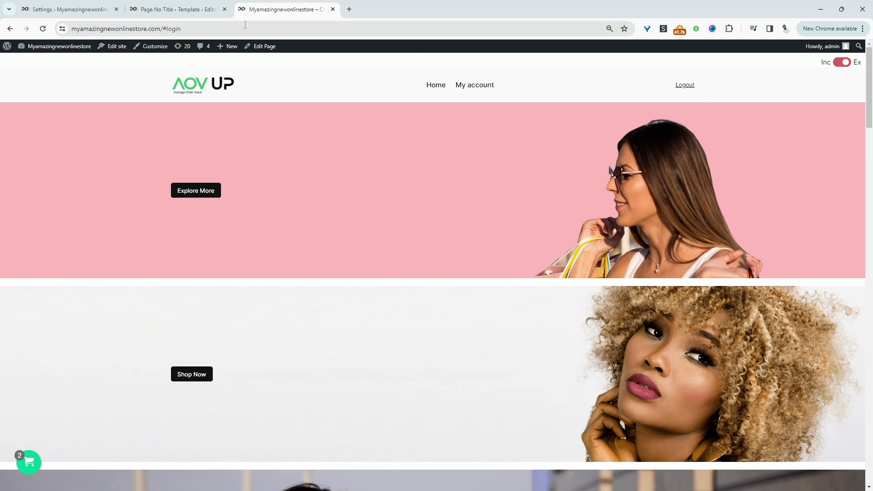
{"action": "left_click_drag", "start_coordinate": [160, 27], "coordinate": [71, 28]}
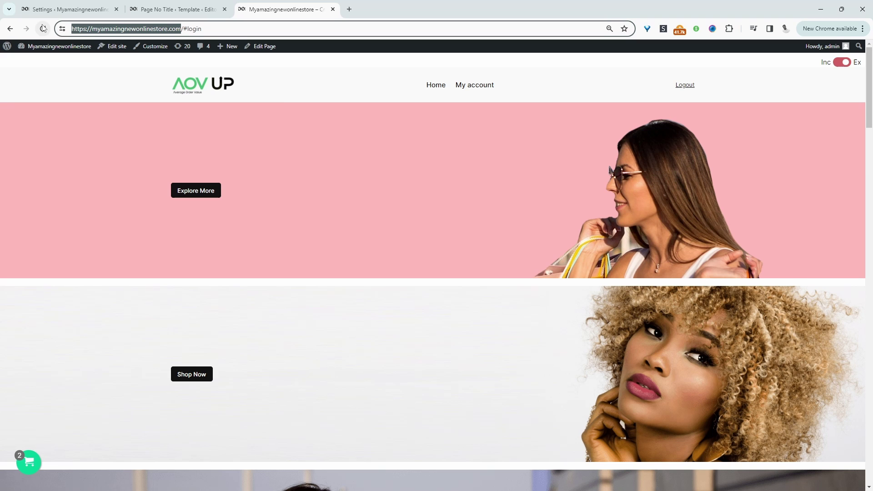
{"action": "key", "text": "ctrl+c"}
{"action": "key", "text": "ctrl+shift+n"}
{"action": "key", "text": "ctrl+v"}
{"action": "key", "text": "Return"}
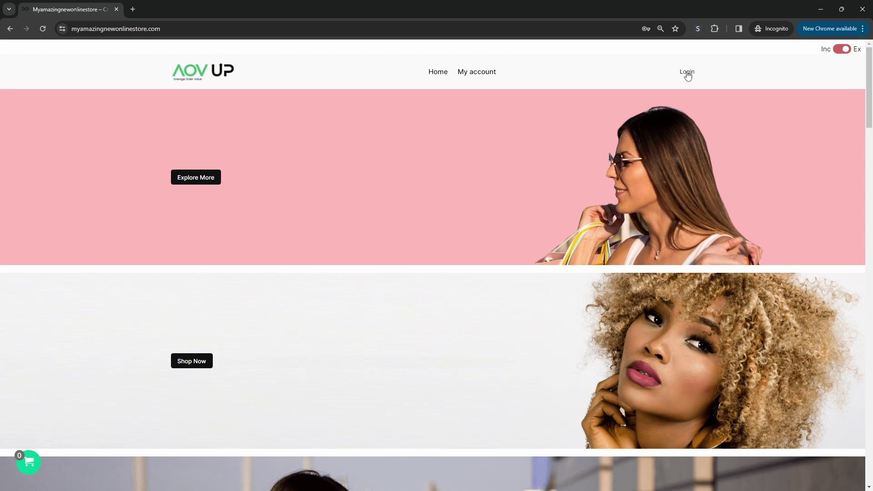
Open the header popup, view Sign Up, log in with saved credentials, then log out
{"action": "left_click", "coordinate": [687, 73]}
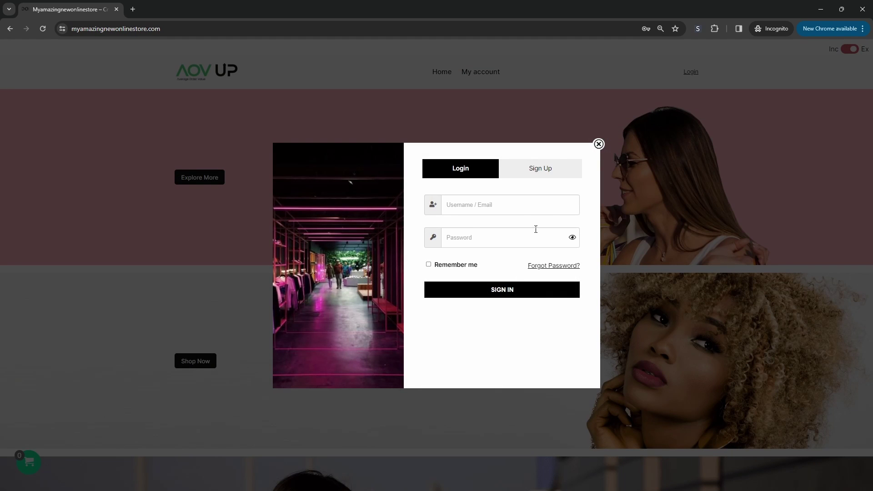
{"action": "left_click", "coordinate": [540, 169]}
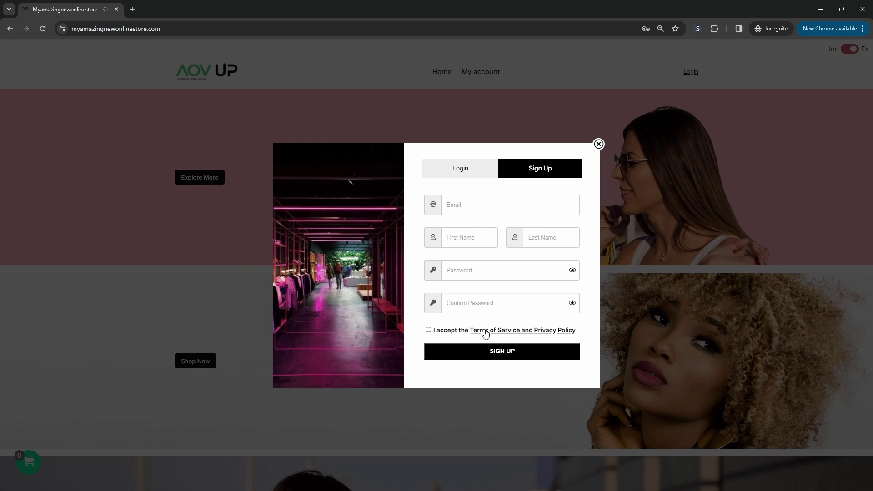
{"action": "left_click", "coordinate": [460, 168]}
{"action": "left_click", "coordinate": [509, 205]}
{"action": "left_click", "coordinate": [500, 238]}
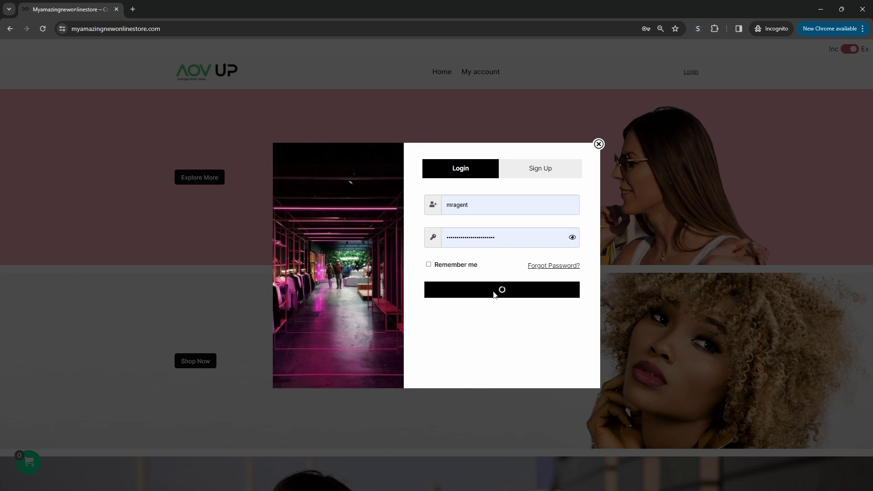
{"action": "left_click", "coordinate": [502, 289]}
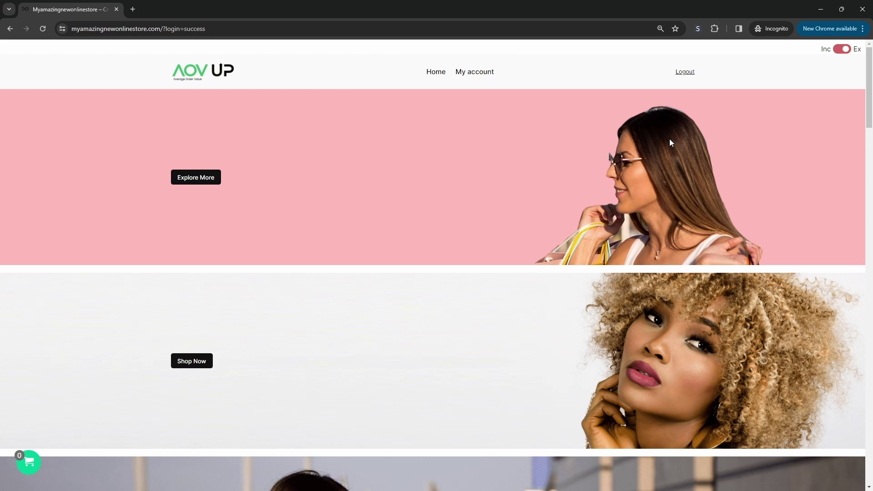
{"action": "left_click", "coordinate": [685, 72]}
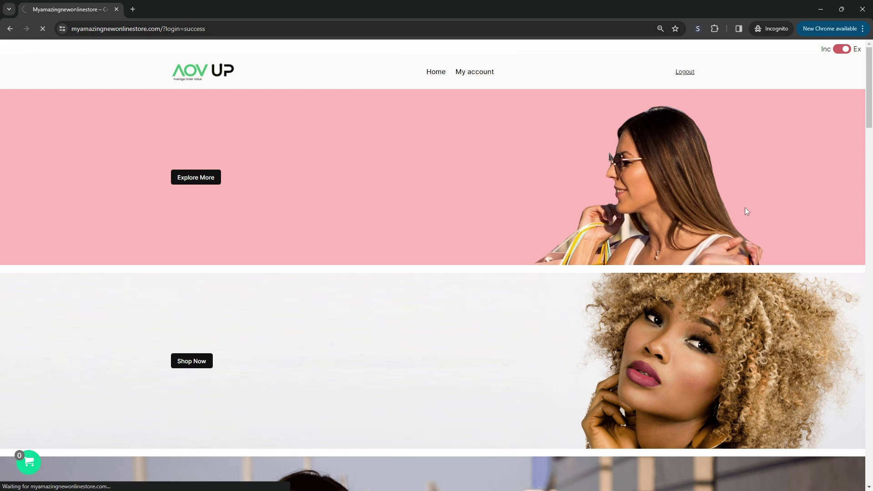